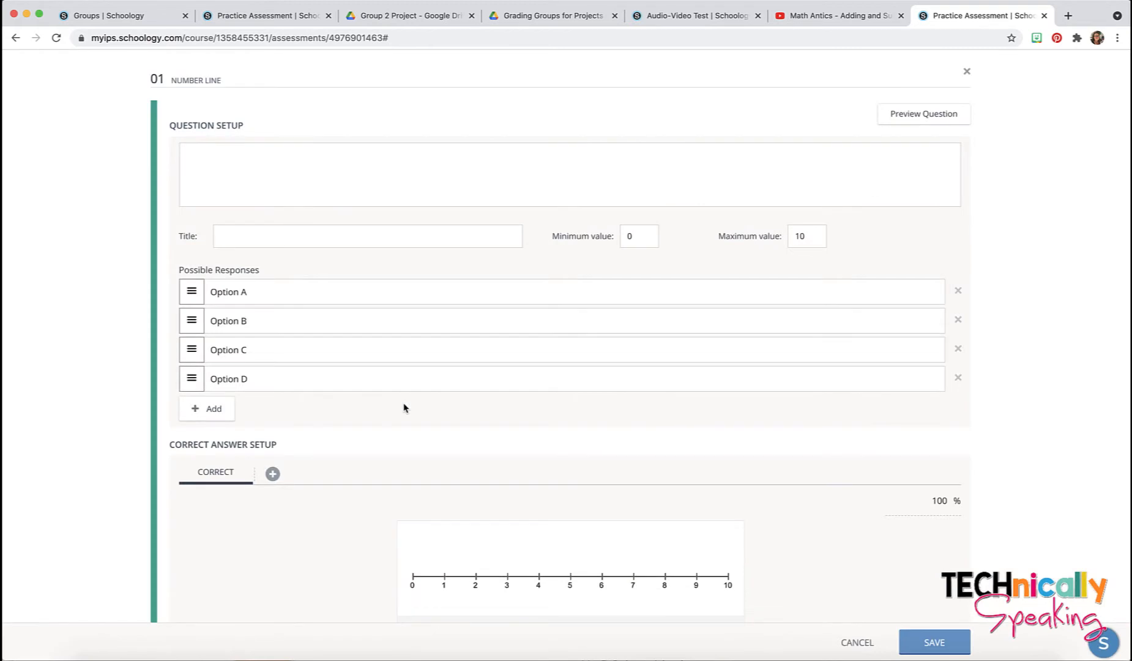
Step: Enter the question text "Place the fractions and decimals on the number line." and the title "Fractions and Decimals"
left_click(227, 174)
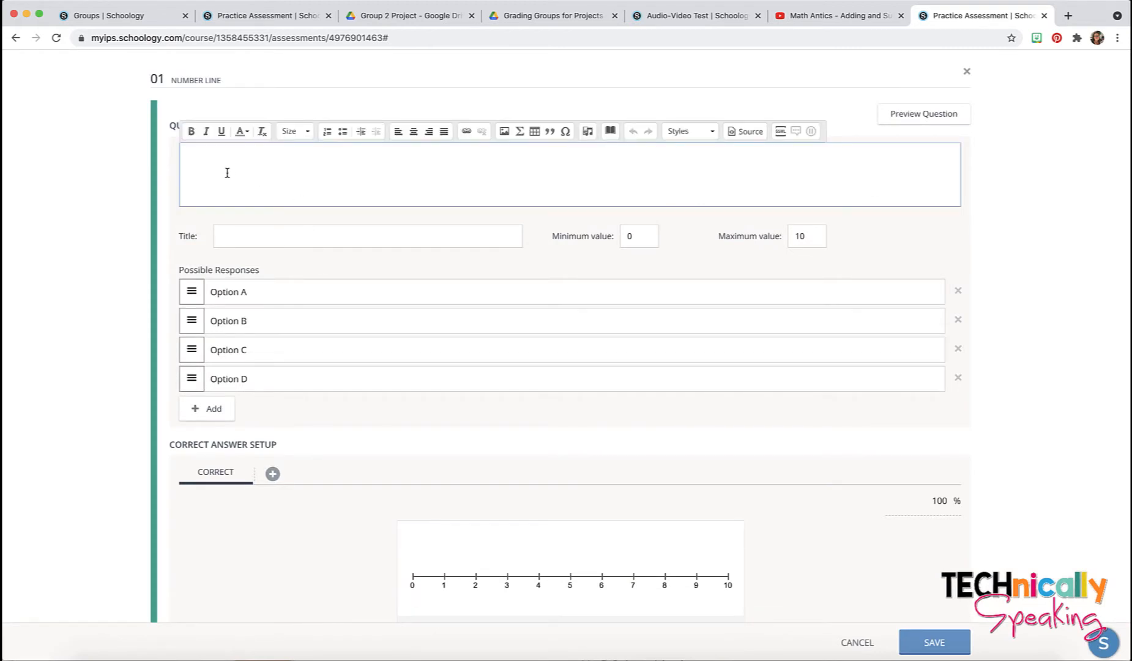
type("Place the fractions and decimals on the number line.")
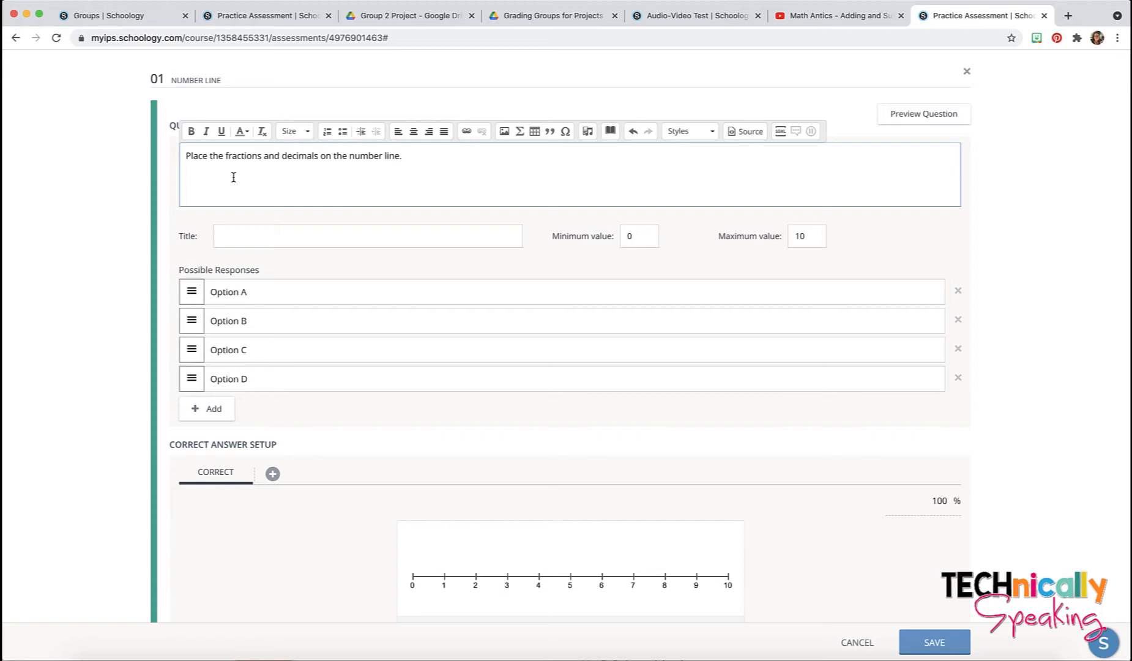
left_click(233, 240)
type("Fra")
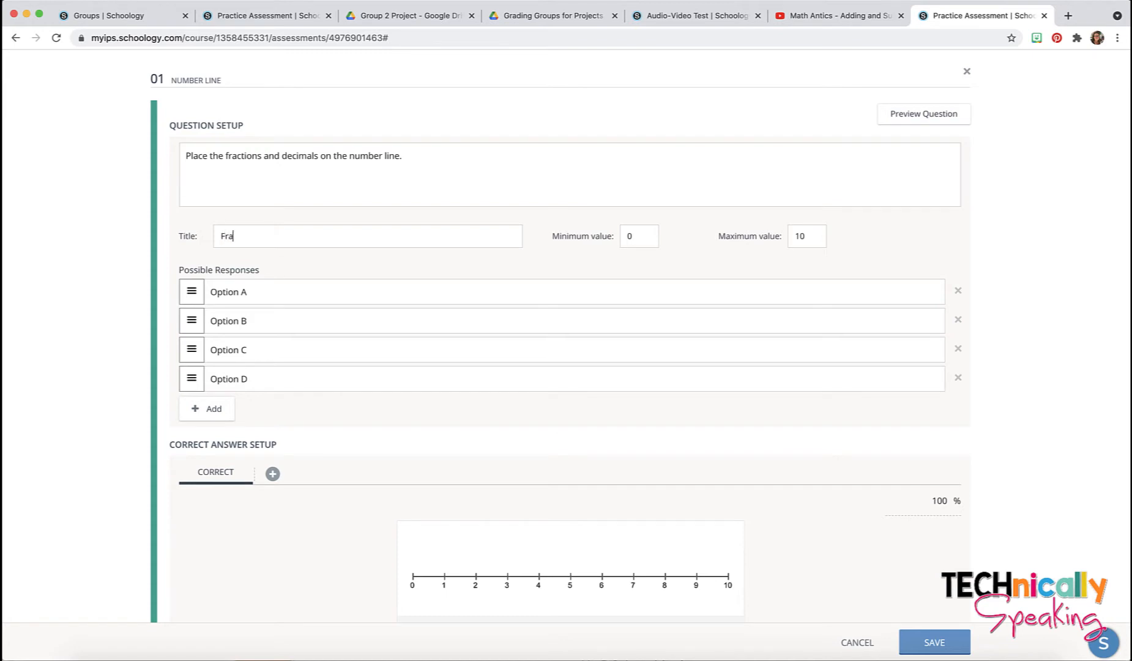
type("ctions and Decimals")
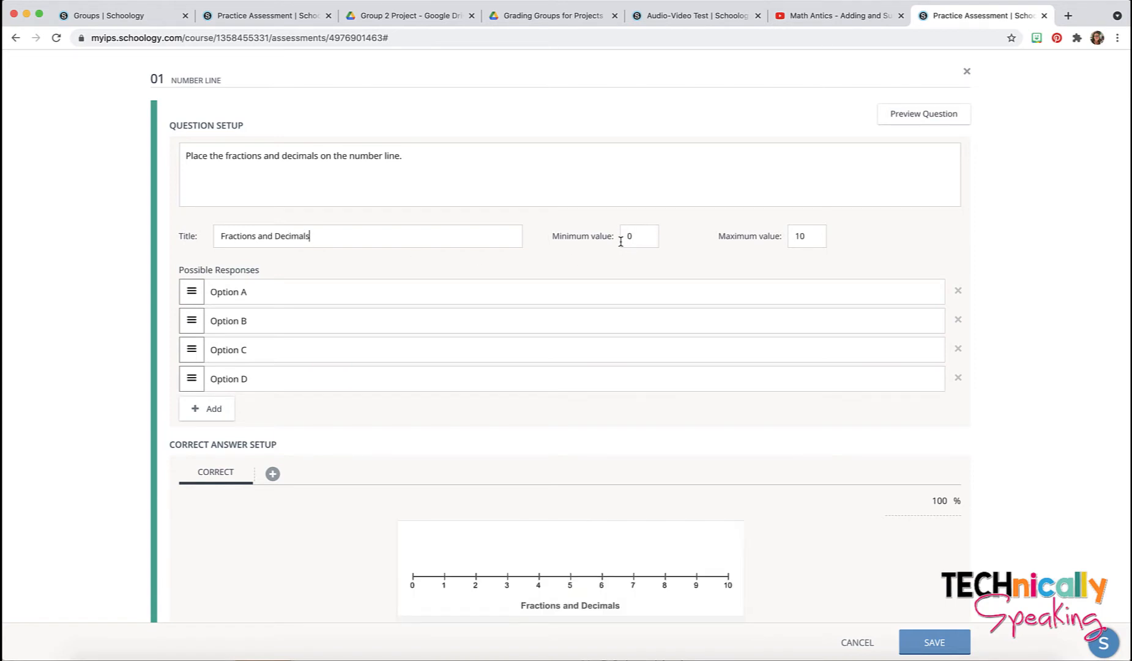
Step: Set the number line's maximum value to 2
scroll(747, 246, "down", 1)
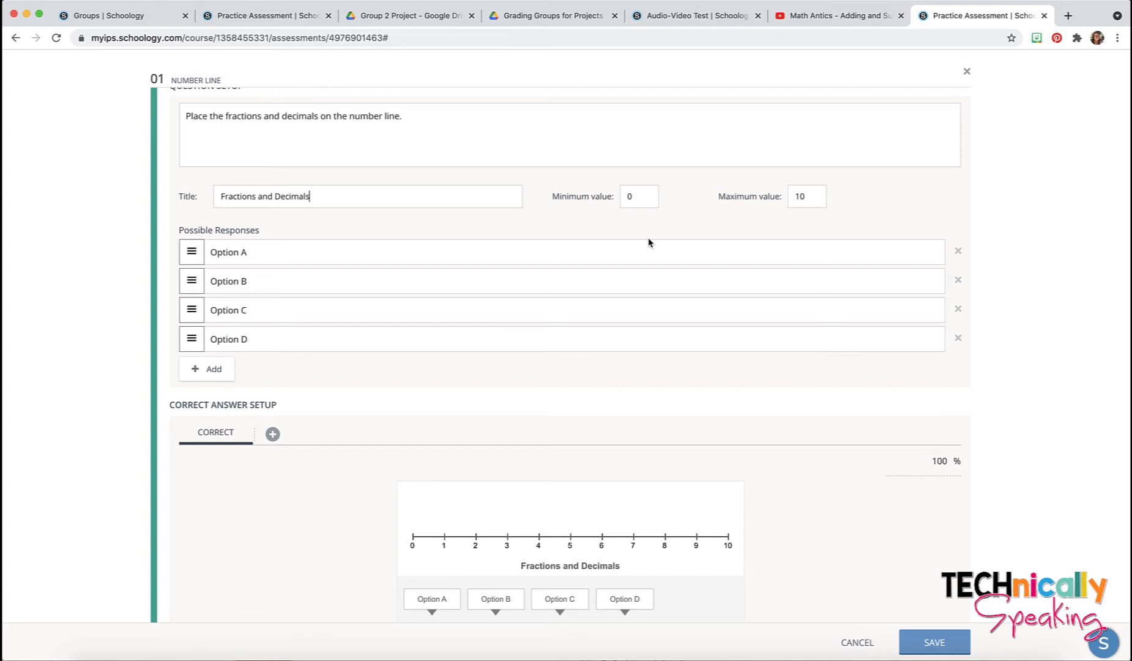
double_click(802, 196)
type("2")
Step: Replace the possible responses Option A and Option B with ½ and 0.34
left_click(226, 253)
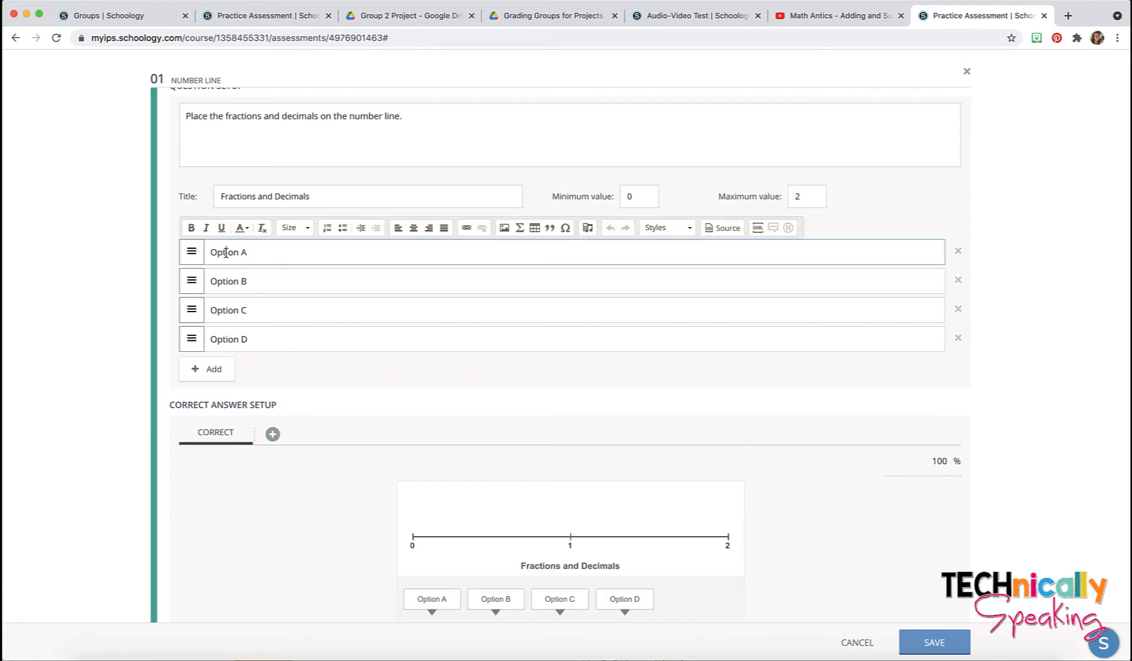
type("1/2")
left_click_drag(277, 252, 198, 253)
type("1/2")
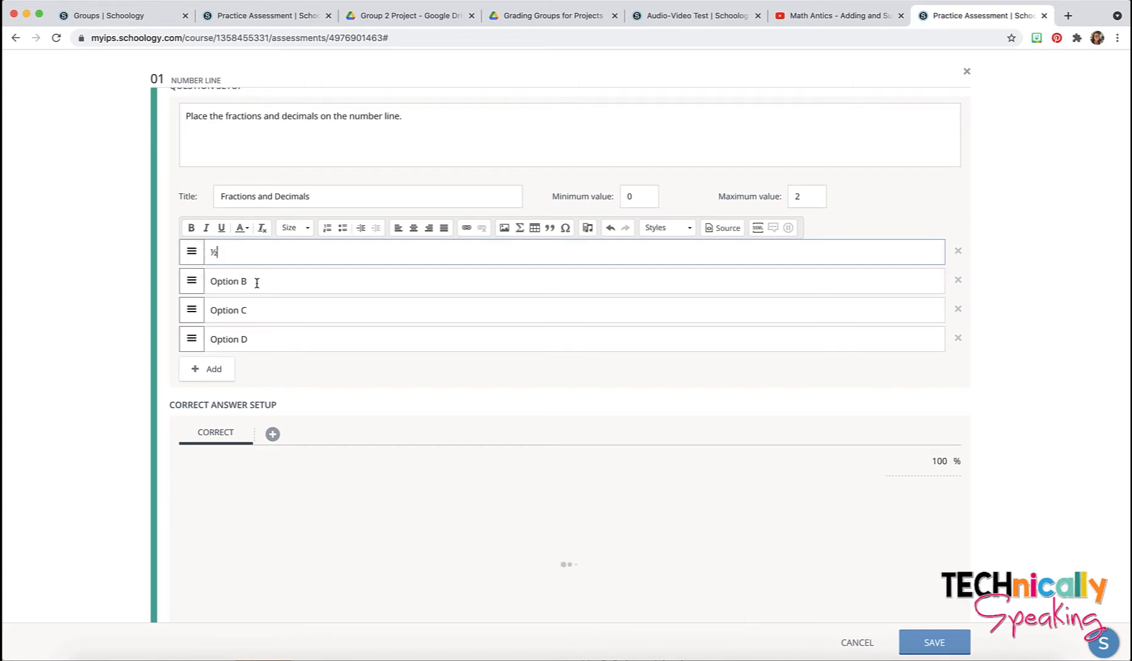
left_click_drag(255, 281, 206, 281)
type("0")
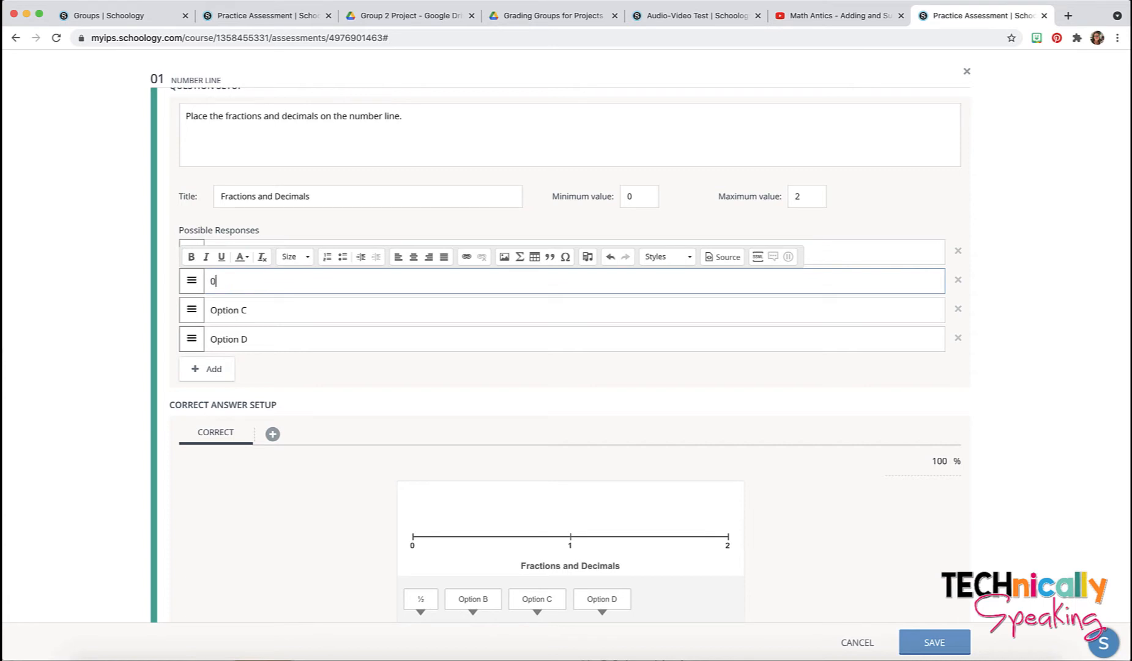
type(".34")
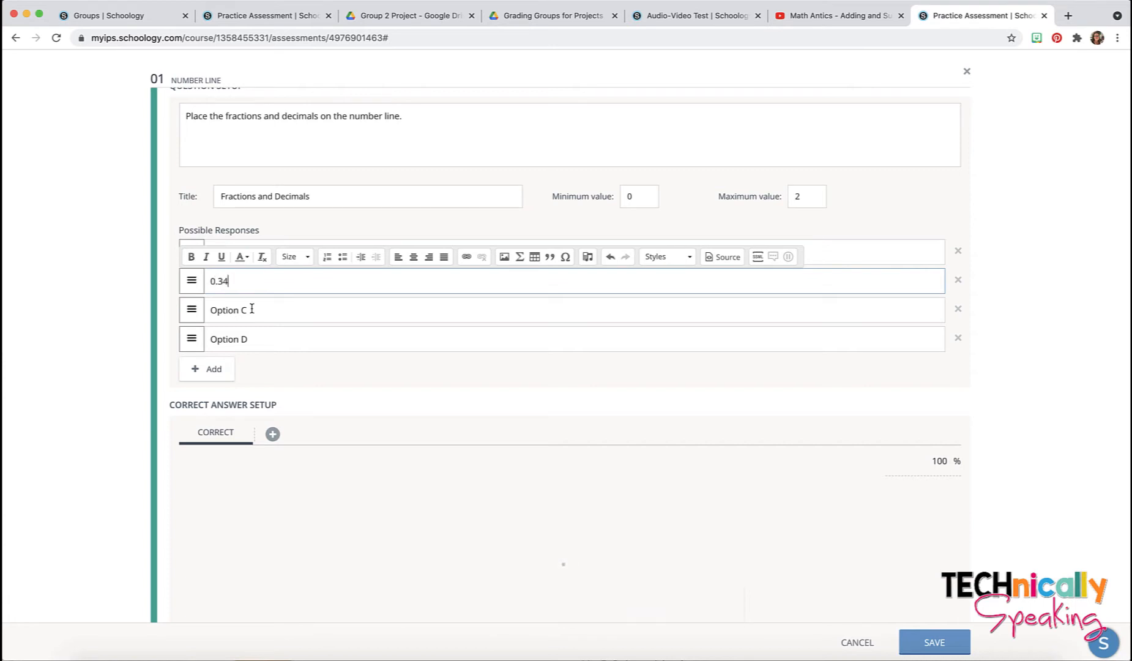
Step: Replace the possible responses Option C and Option D with ⅝ and 1 ⅓, using the fraction characters
left_click(251, 311)
left_click_drag(251, 311, 206, 309)
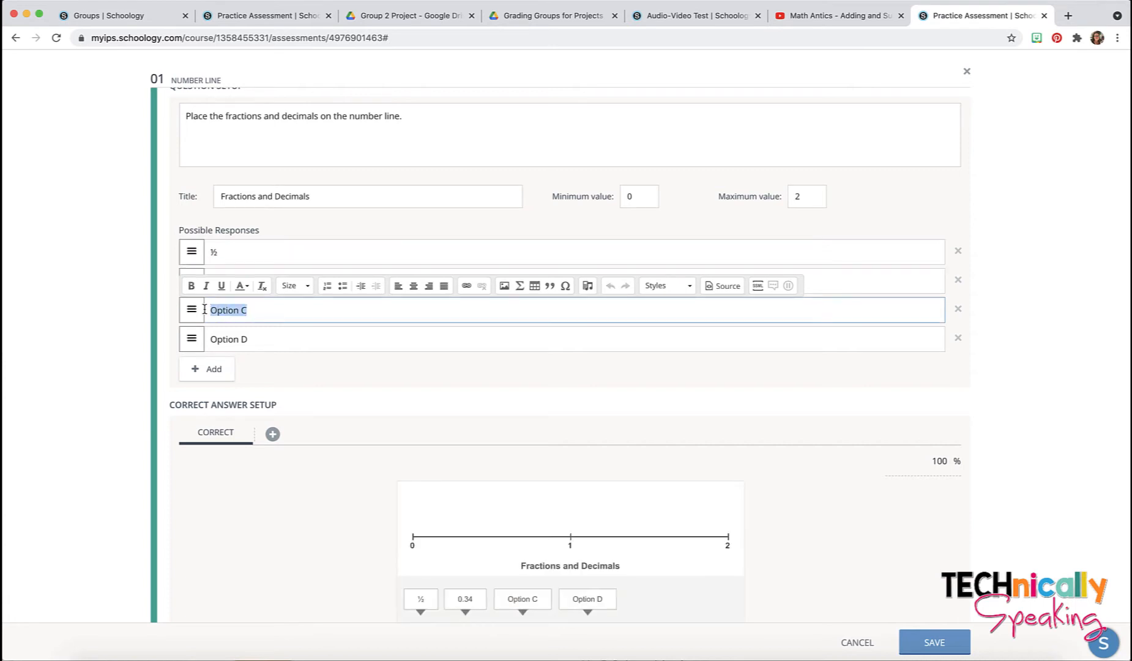
type("5/8")
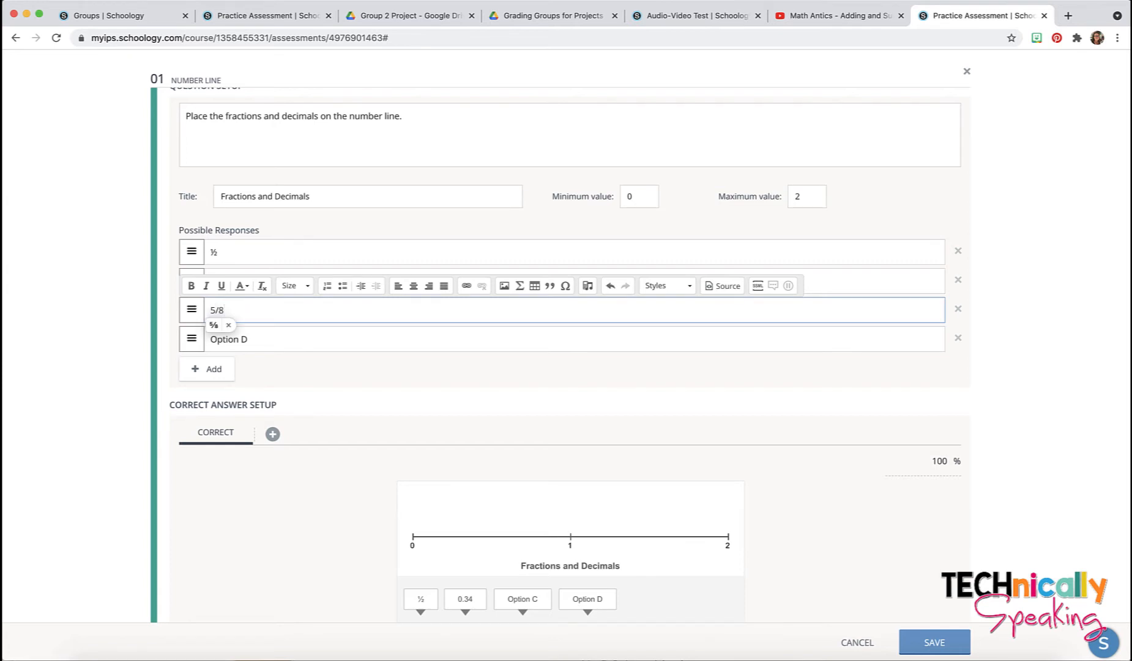
left_click(213, 325)
left_click_drag(256, 335, 207, 331)
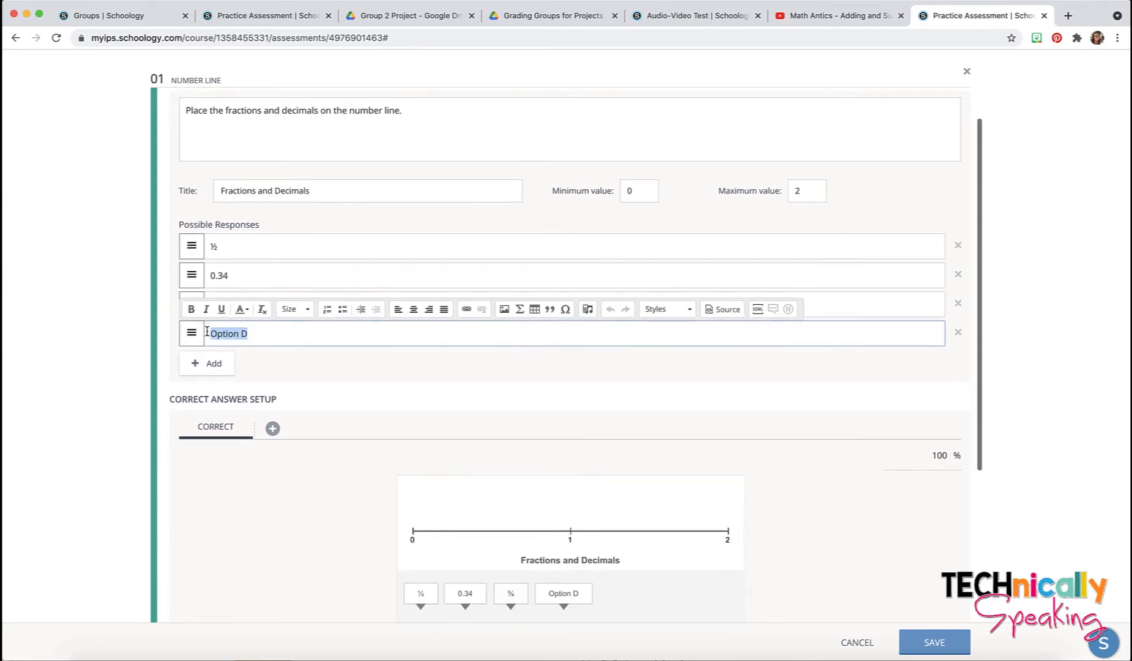
type("1 1/3")
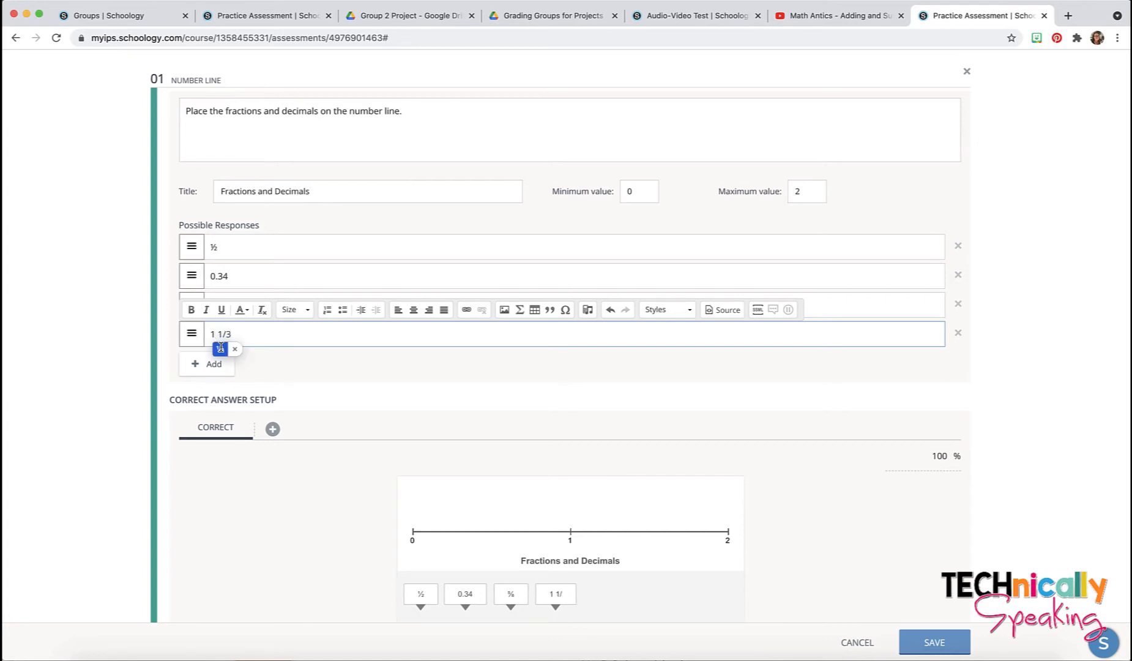
left_click(221, 349)
Step: Add a fifth possible response with the value 1.98
left_click(213, 365)
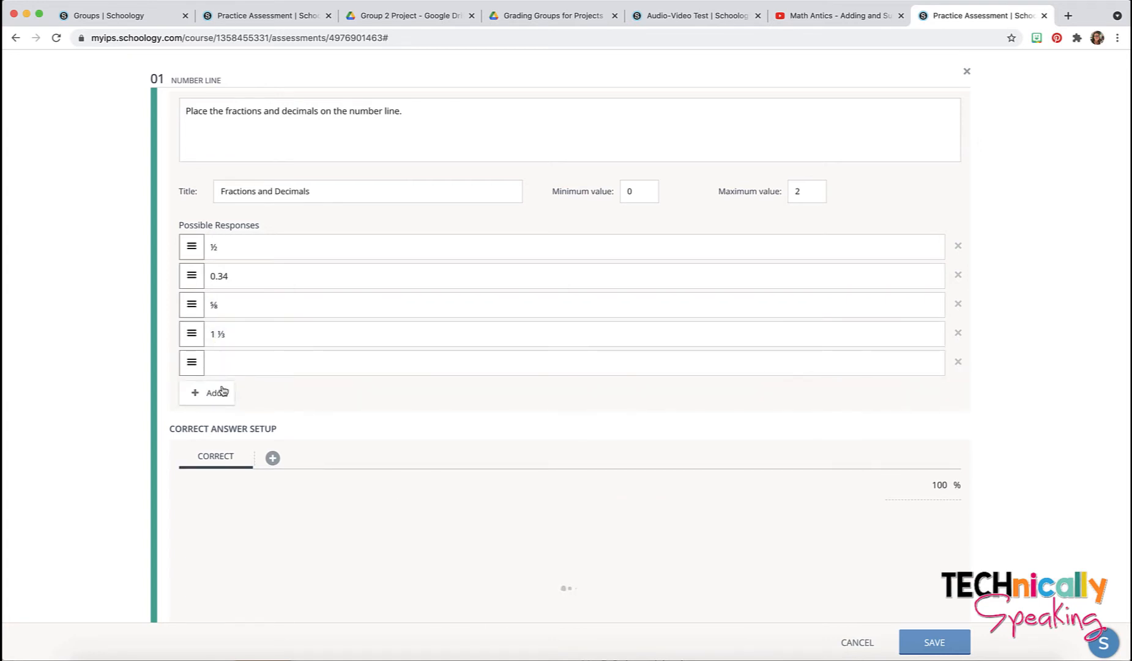
left_click(222, 364)
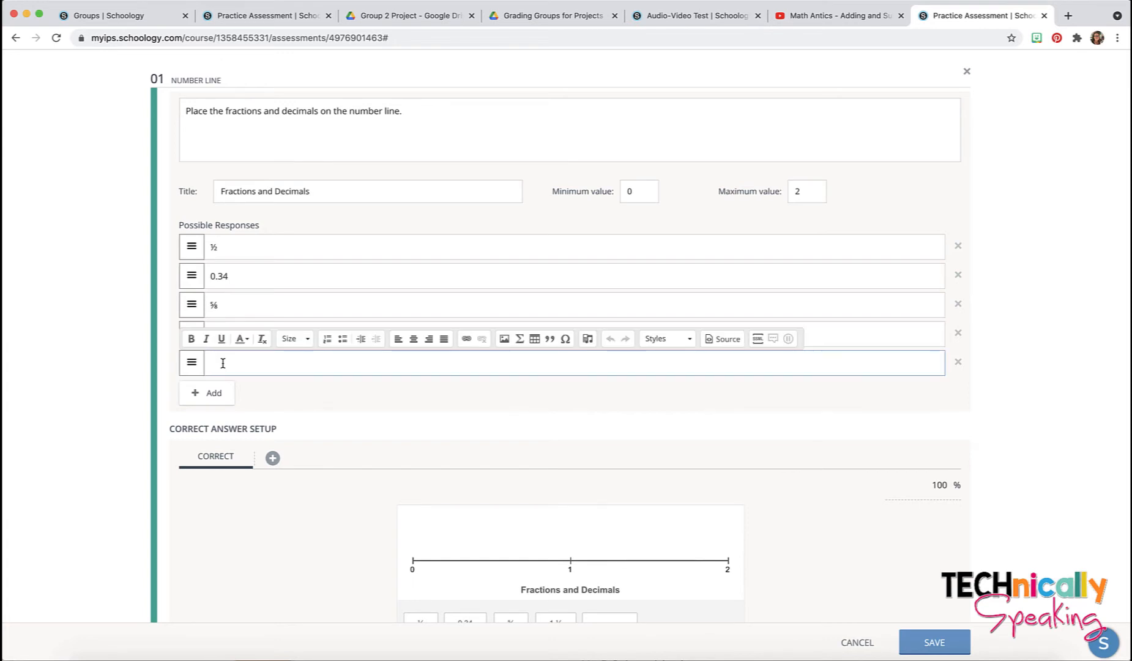
type("1.98")
left_click(356, 407)
Step: Turn off Snap to Ticks and place ½, 0.34, ⅝, 1 ⅓ and 1.98 at their approximate positions on the correct-answer number line
scroll(355, 406, "down", 5)
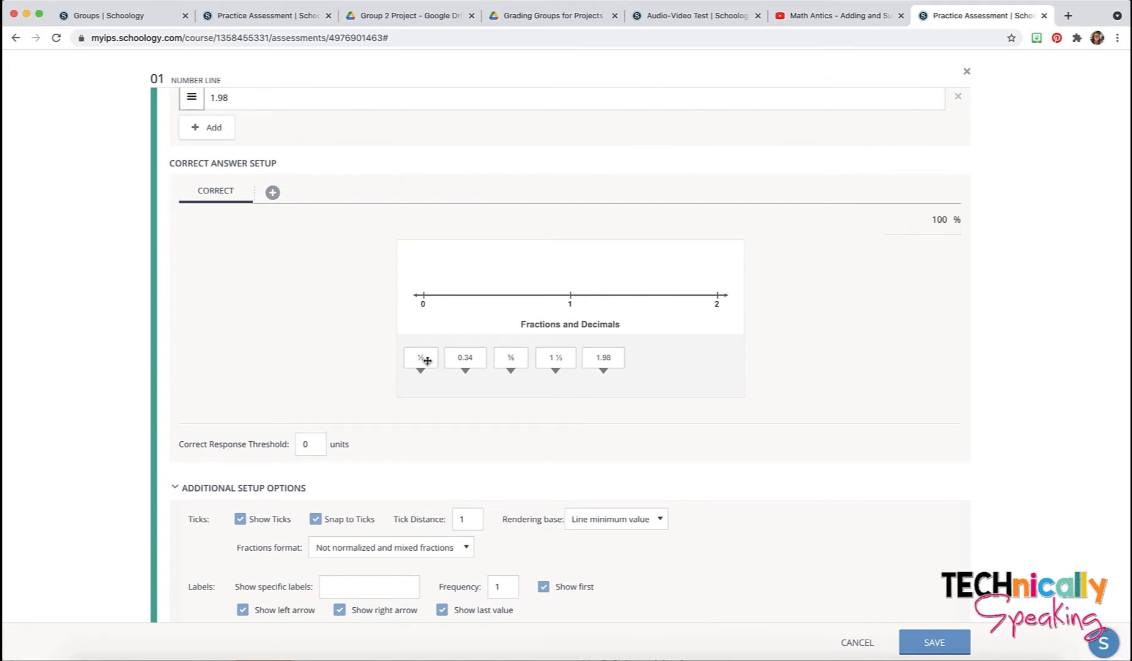
left_click_drag(423, 360, 500, 282)
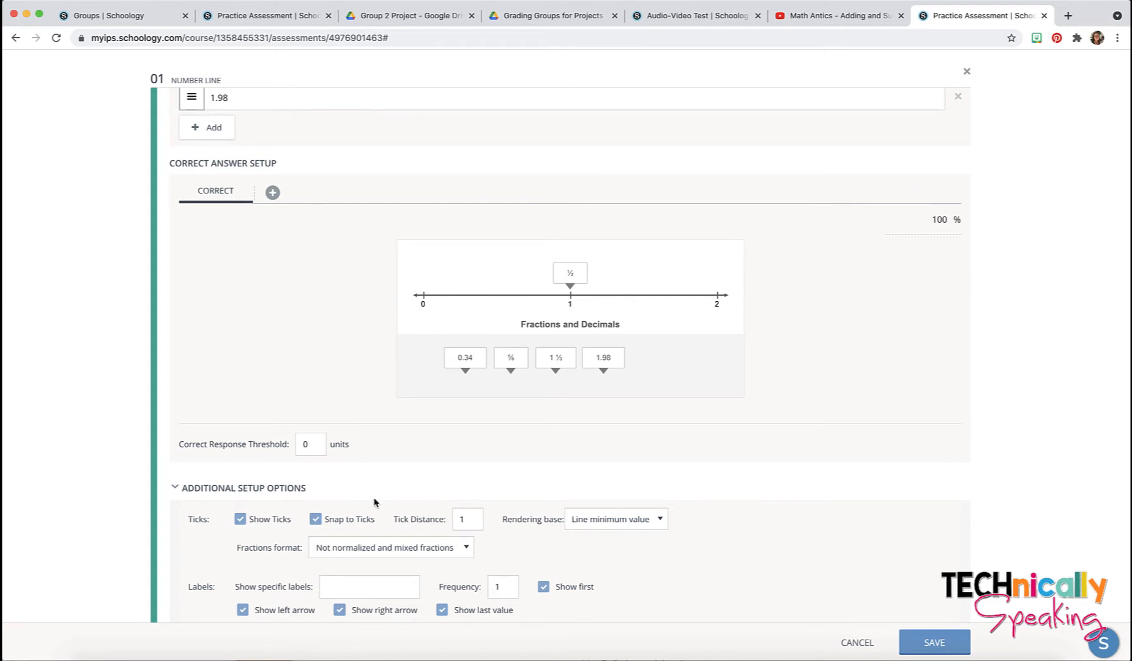
left_click(315, 520)
left_click_drag(570, 273, 493, 271)
left_click_drag(465, 357, 467, 276)
left_click_drag(511, 357, 515, 276)
left_click_drag(555, 357, 609, 276)
left_click_drag(604, 357, 717, 270)
Step: Turn Show Ticks off for the number line and back on
scroll(716, 272, "down", 1)
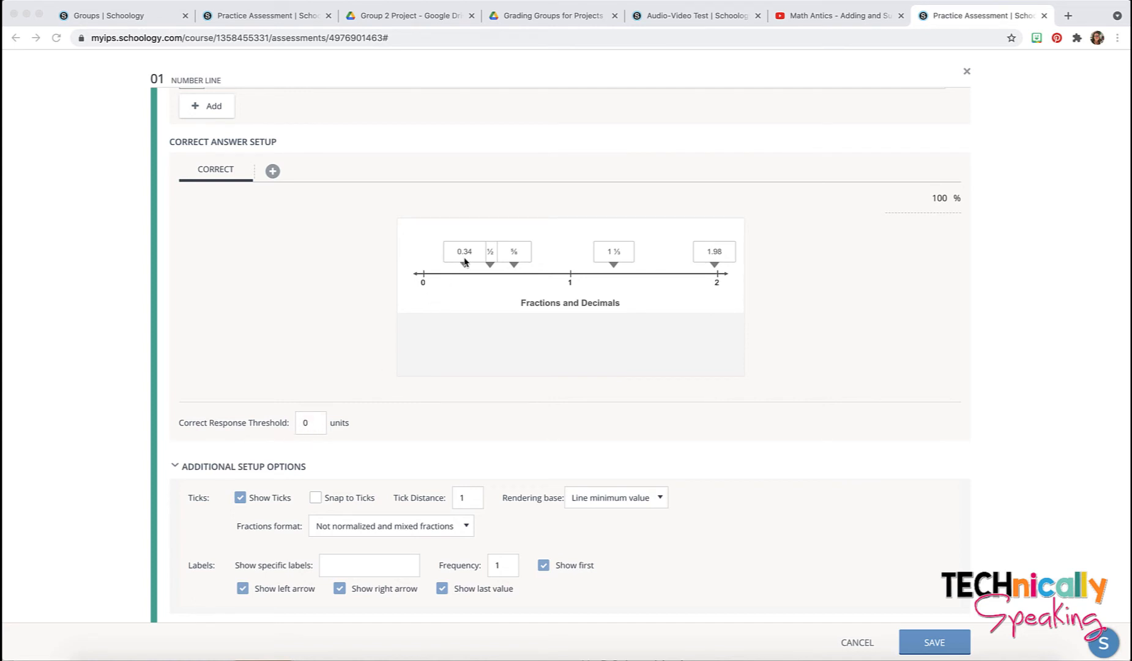
left_click(427, 351)
scroll(405, 314, "down", 3)
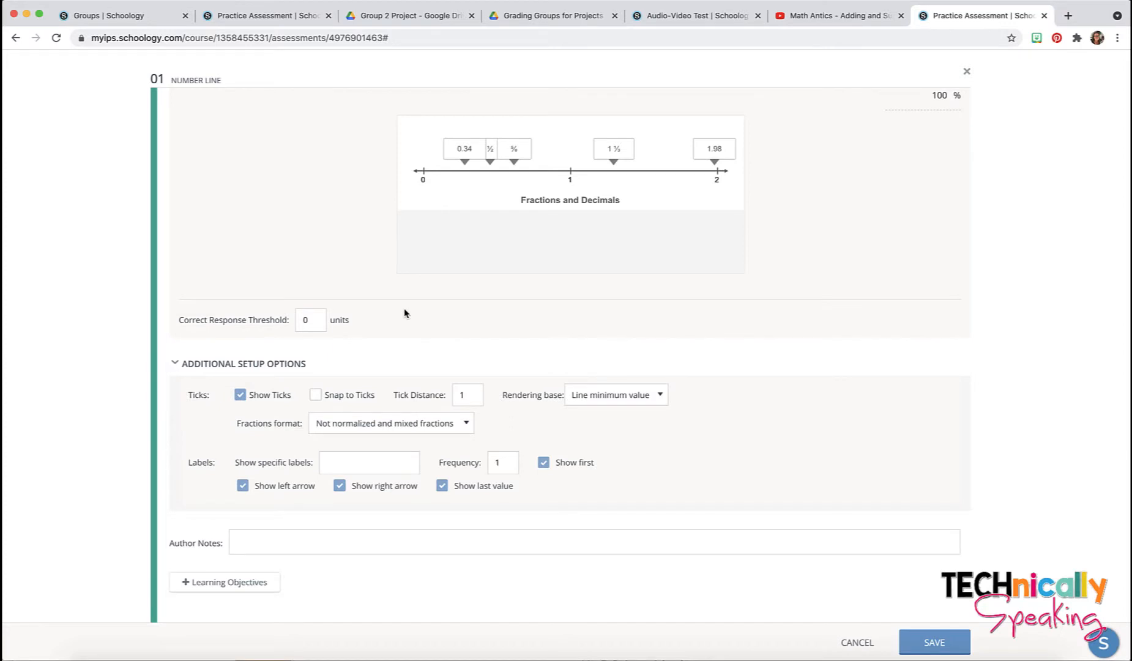
left_click(241, 396)
left_click(240, 396)
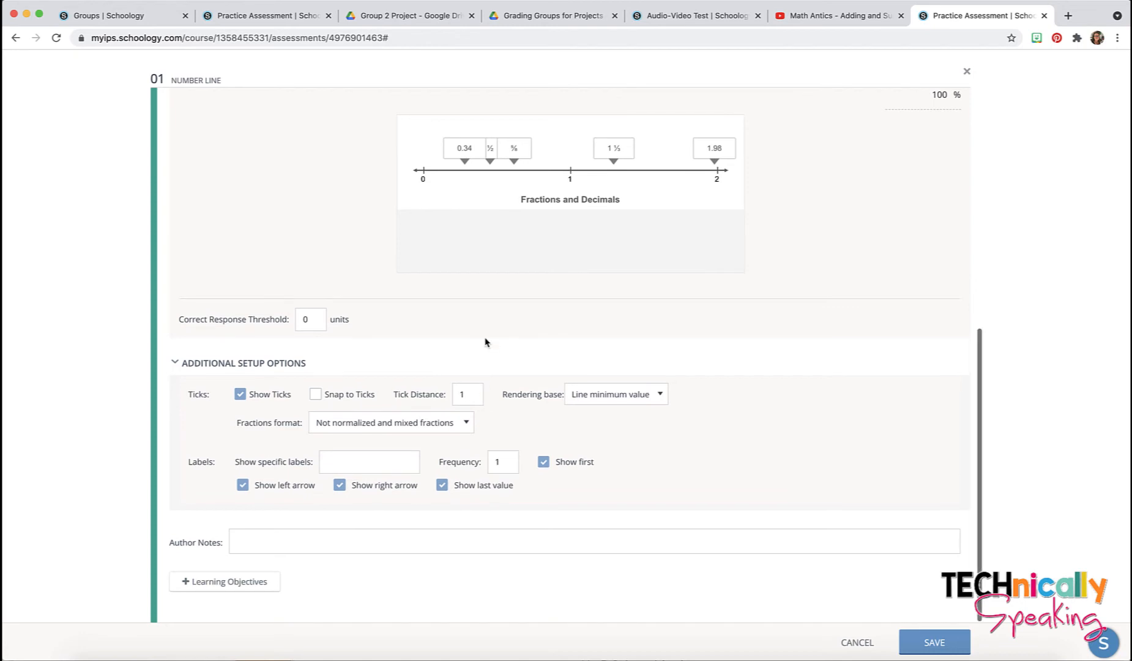
Step: Set the tick distance to 1/2 and align the ½ marker with its tick, keeping ⅝ slightly beyond it
scroll(485, 341, "up", 2)
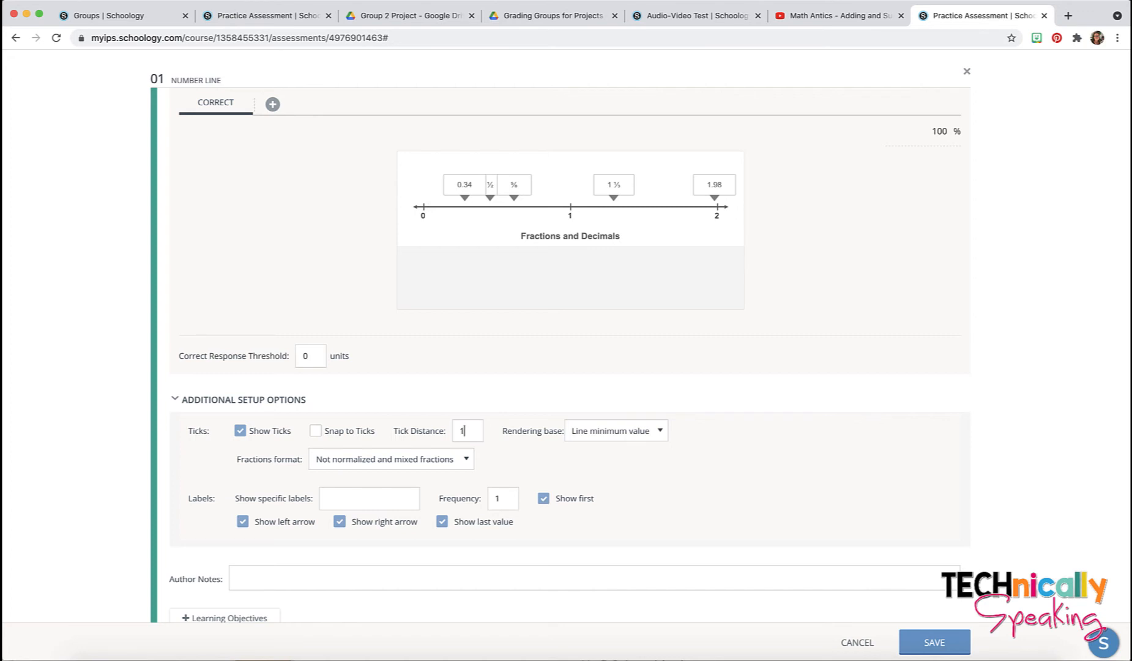
type("2")
key("BackSpace")
type("1/2")
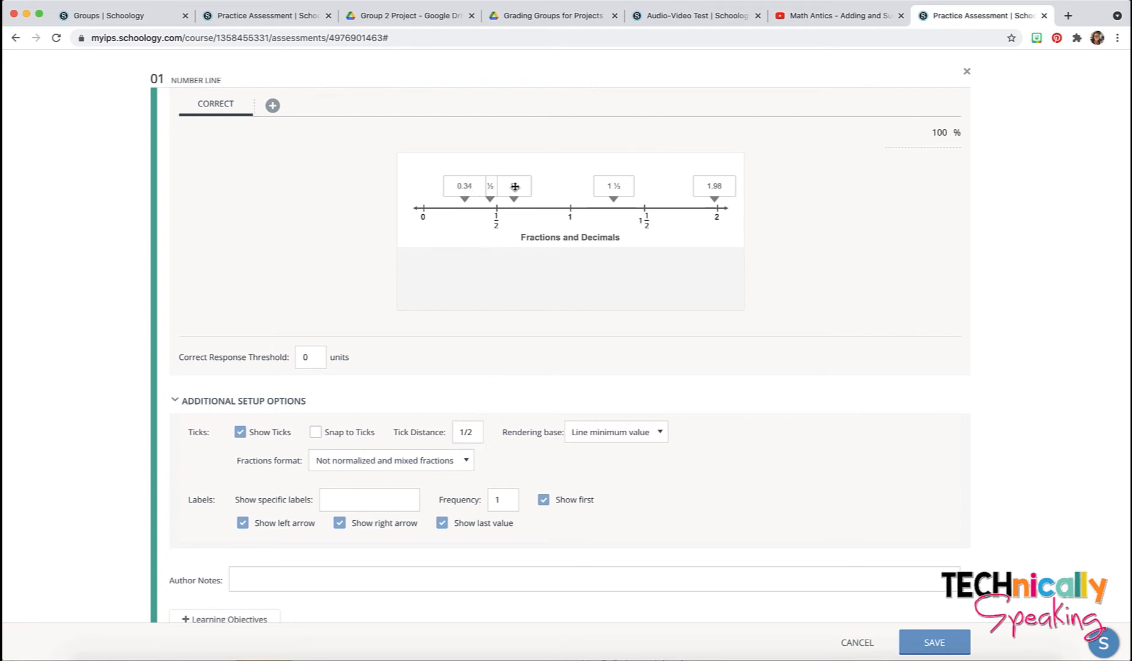
left_click_drag(515, 187, 501, 185)
left_click_drag(612, 182, 612, 182)
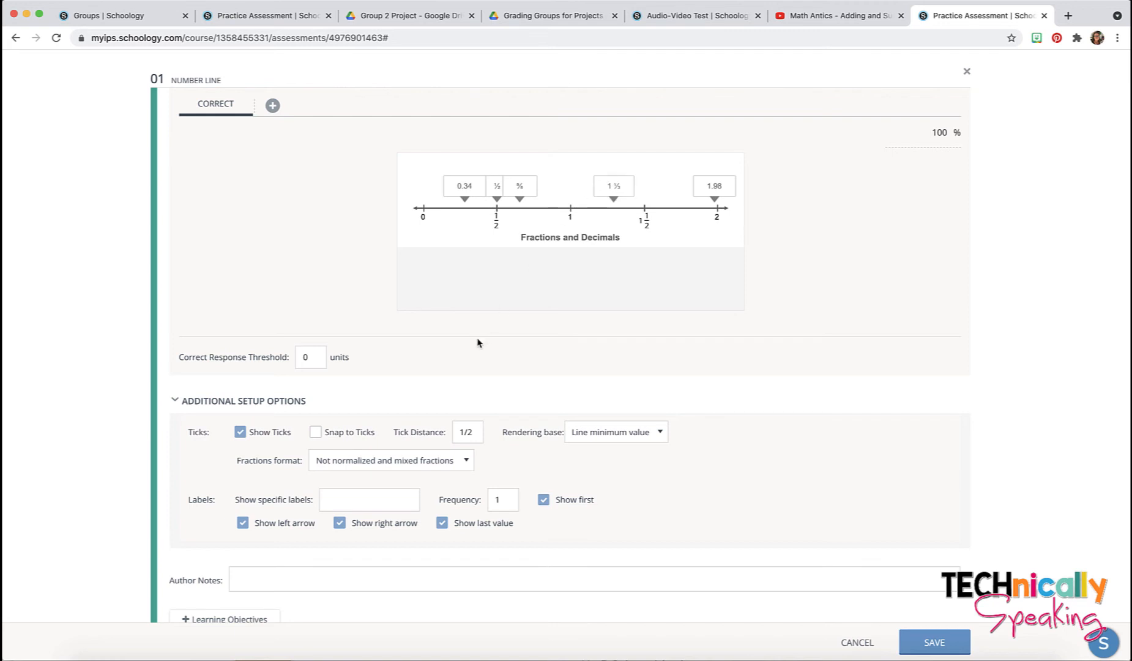
Step: Set the tick distance to 1/3 and align the 1 ⅓ and 0.34 markers with the 1 1/3 and 1/3 ticks
left_click(473, 432)
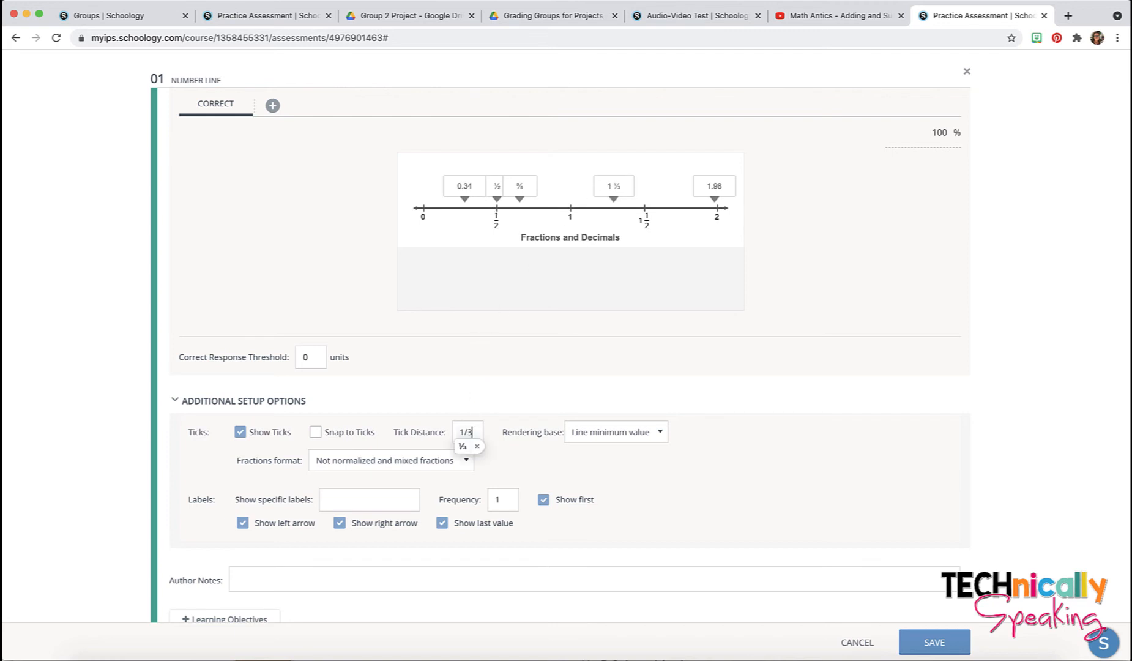
key("BackSpace")
type("3")
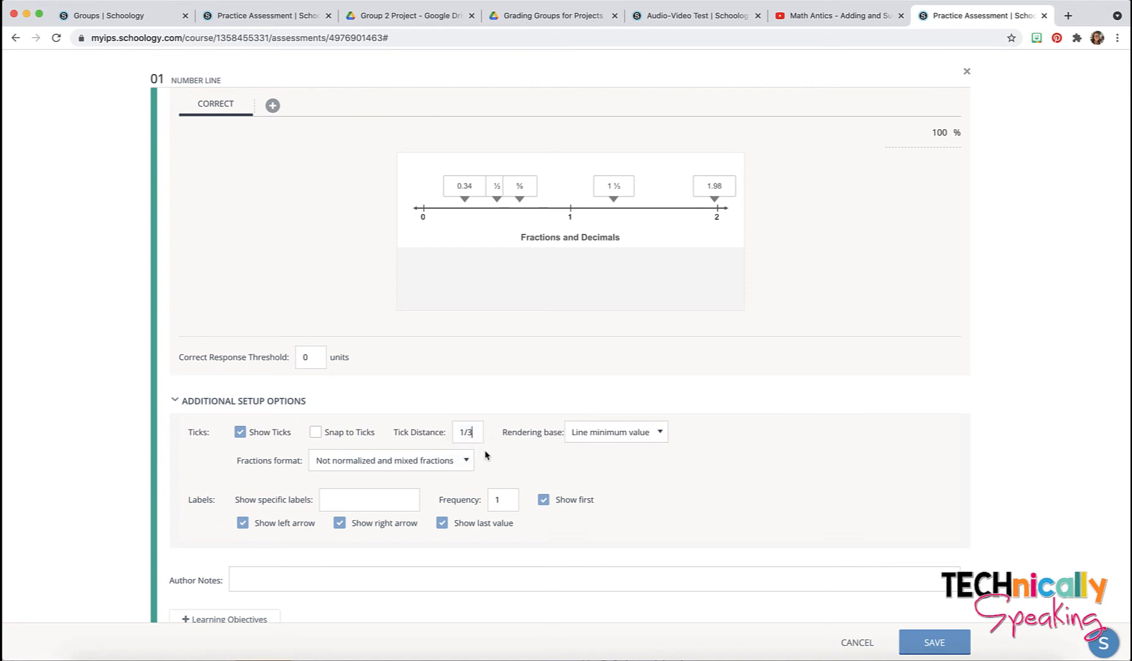
left_click_drag(617, 187, 623, 188)
left_click_drag(464, 188, 473, 187)
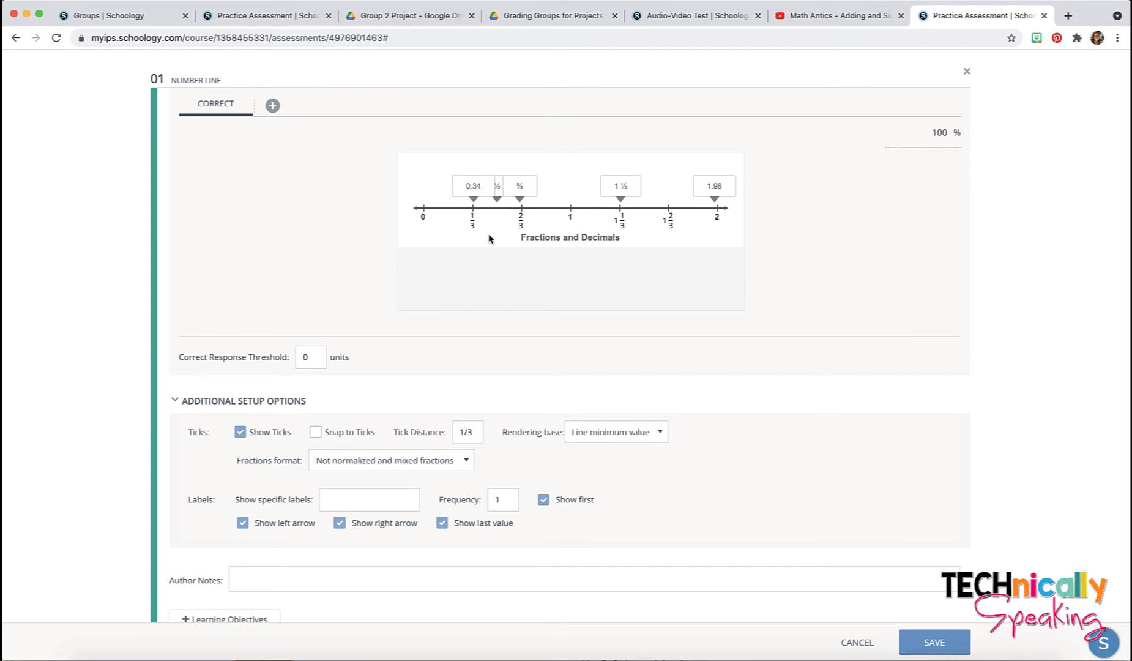
Step: Set the tick distance to 1/8 and align the ⅝ marker with the 5/8 tick
left_click(474, 434)
key("BackSpace")
type("8")
left_click(482, 430)
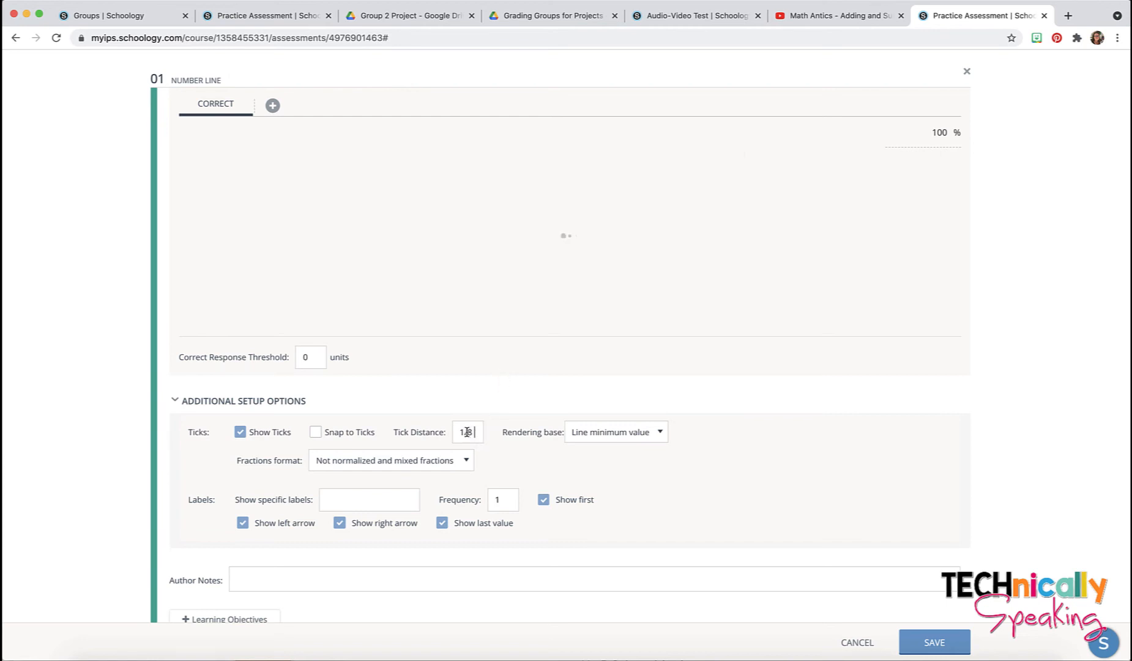
left_click_drag(526, 187, 523, 186)
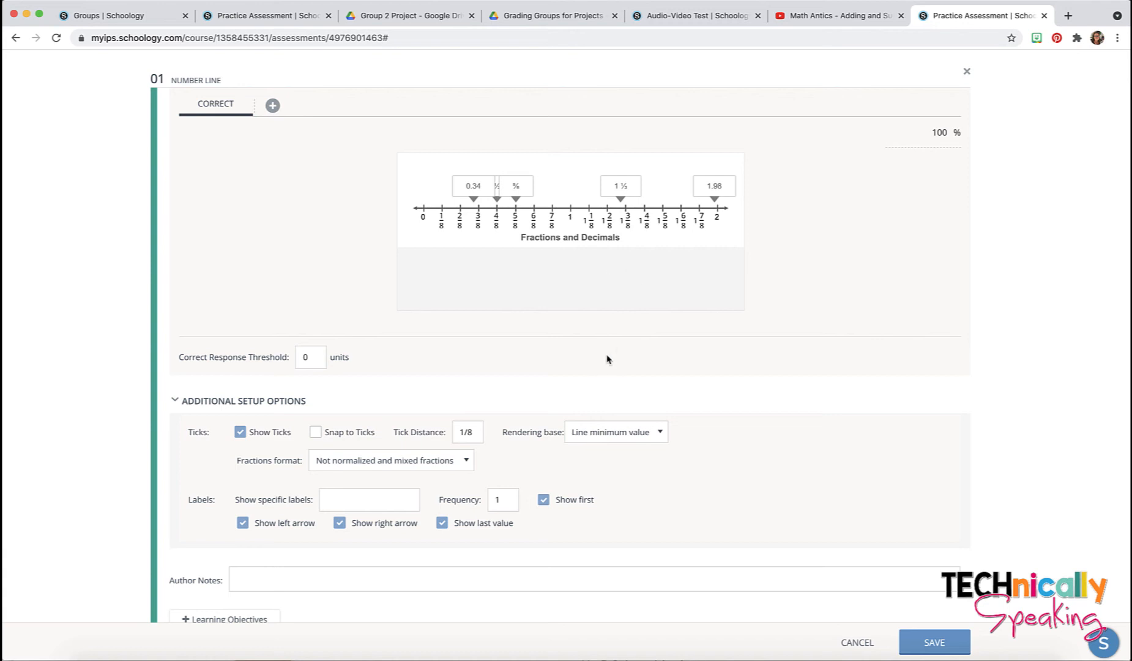
Step: Set the tick distance back to 1
scroll(588, 360, "down", 1)
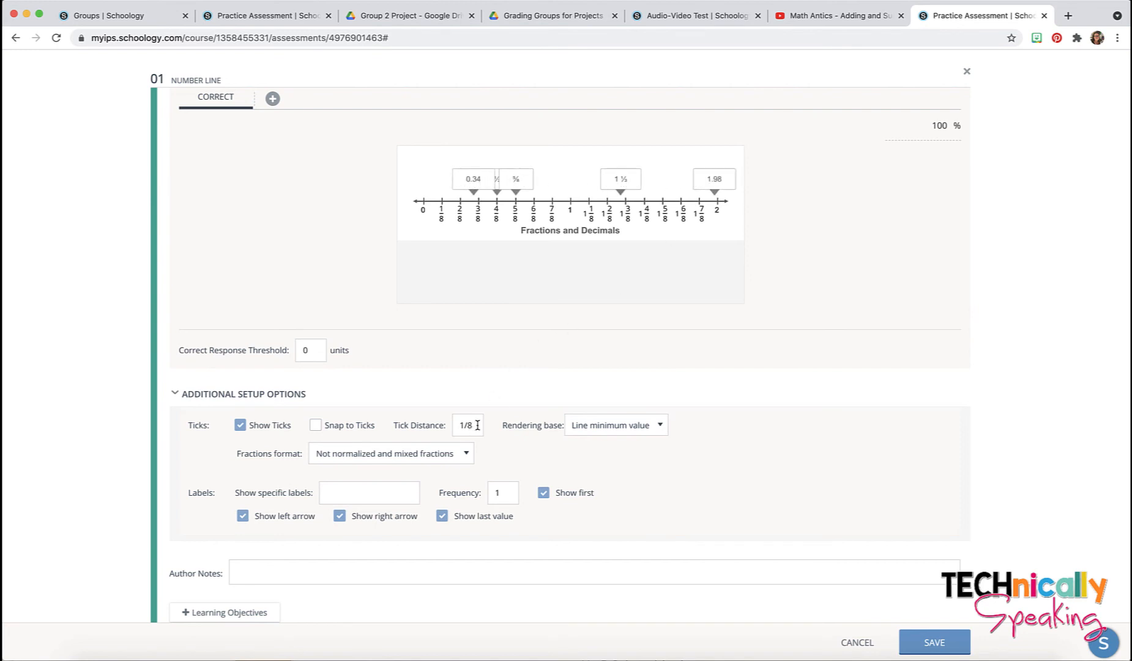
left_click_drag(477, 424, 454, 425)
type("1")
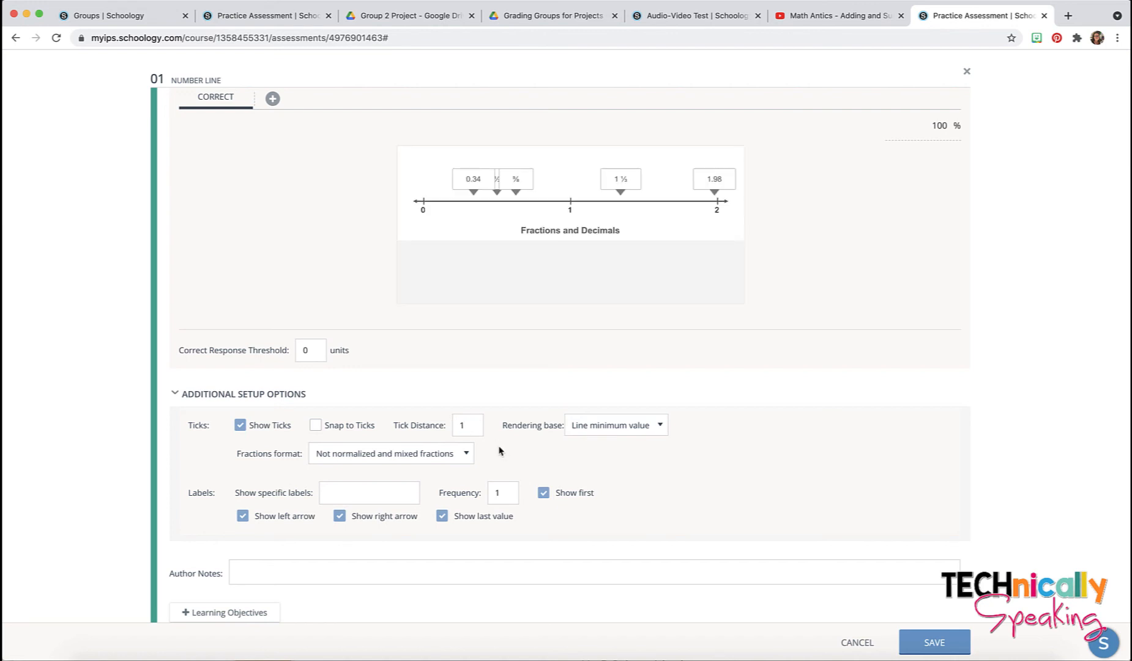
Step: Try 1/4 as a specific label for the number line and clear the entry again
scroll(505, 455, "up", 1)
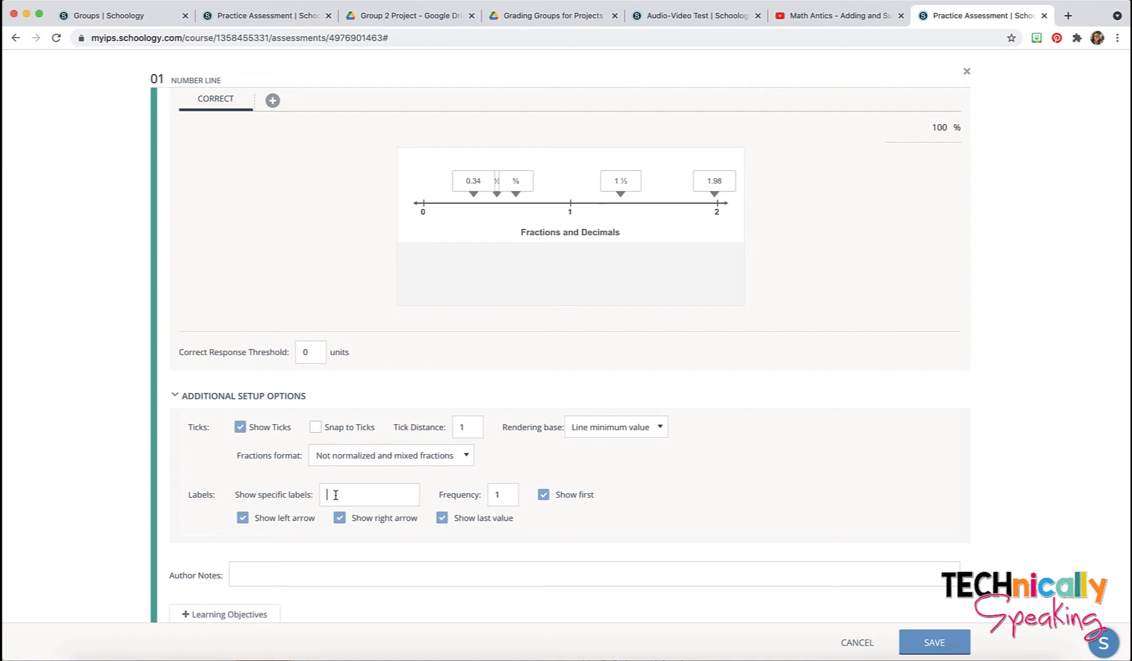
type("1/4")
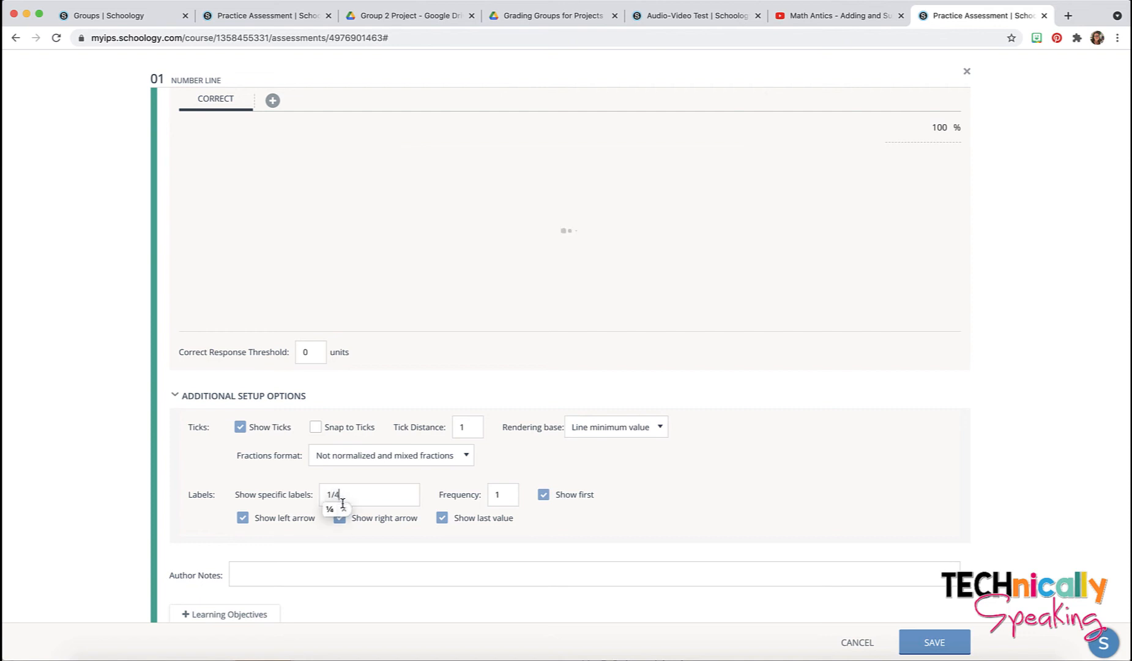
left_click(344, 509)
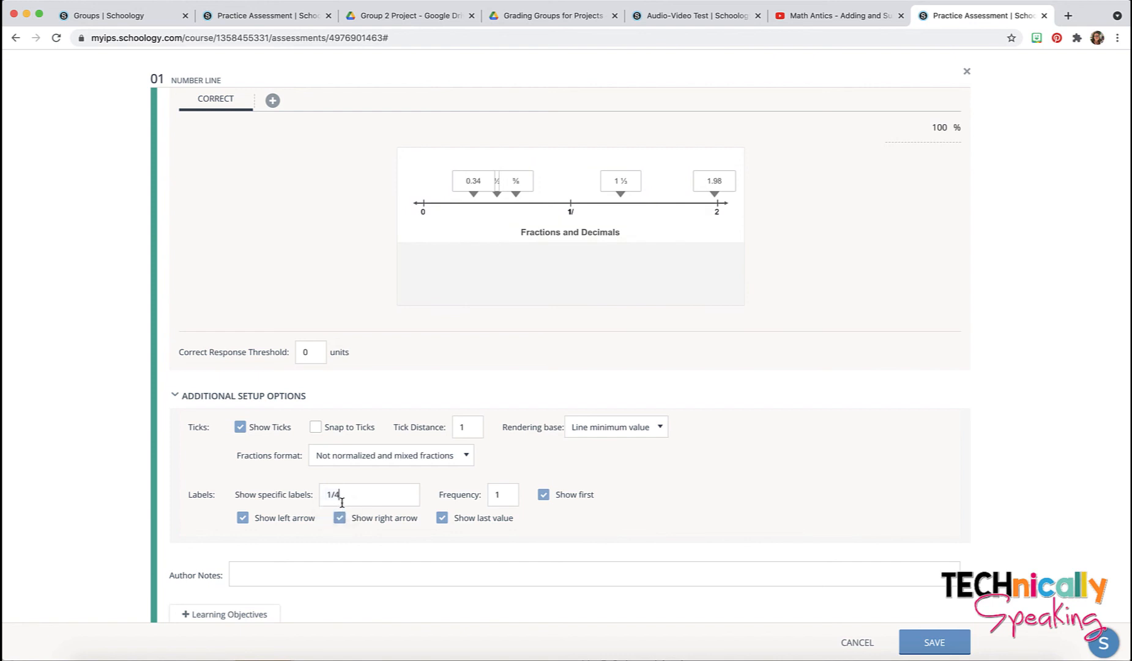
type(",")
key("BackSpace")
key("BackSpace")
key("BackSpace")
key("BackSpace")
Step: Set the label frequency to 2 and toggle Show first off and back on
double_click(495, 495)
type("2")
left_click(544, 496)
left_click(544, 496)
Step: Save the number line question
scroll(624, 502, "down", 1)
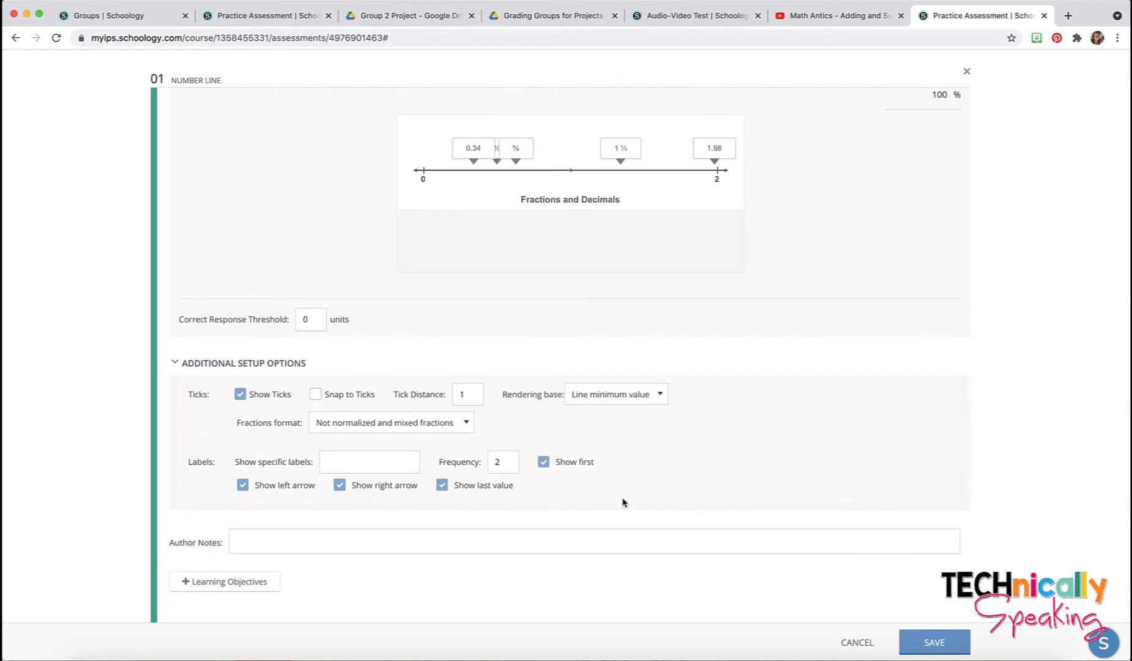
left_click(923, 645)
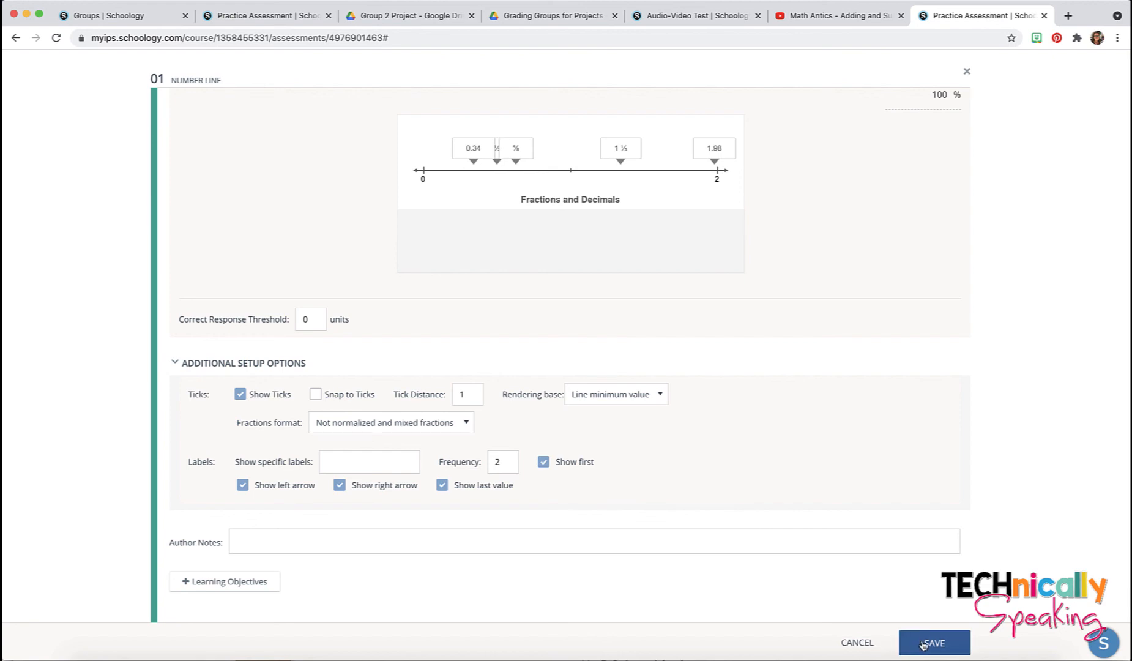